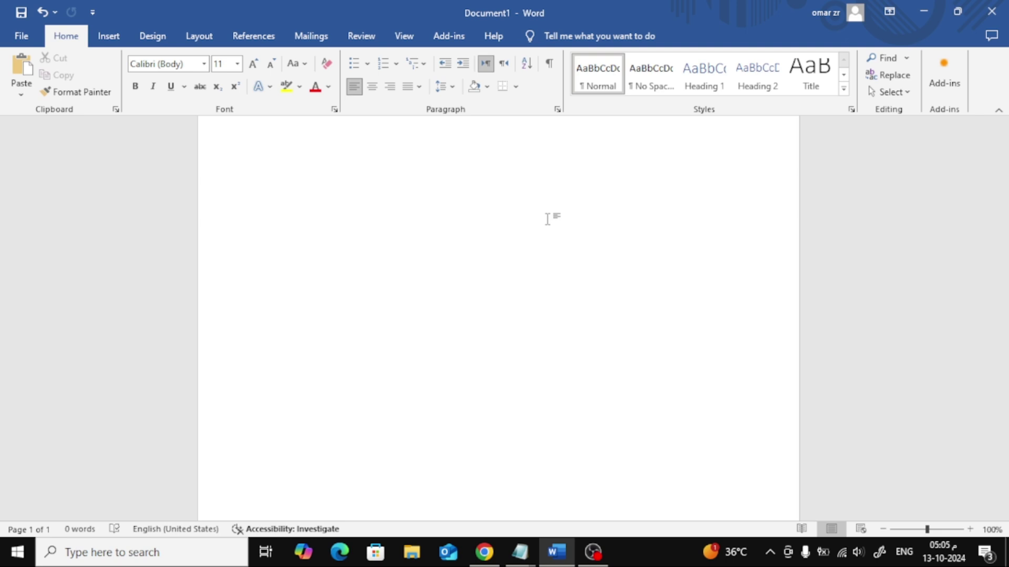
Show the Insert ribbon commands in the blank document.
left_click(110, 36)
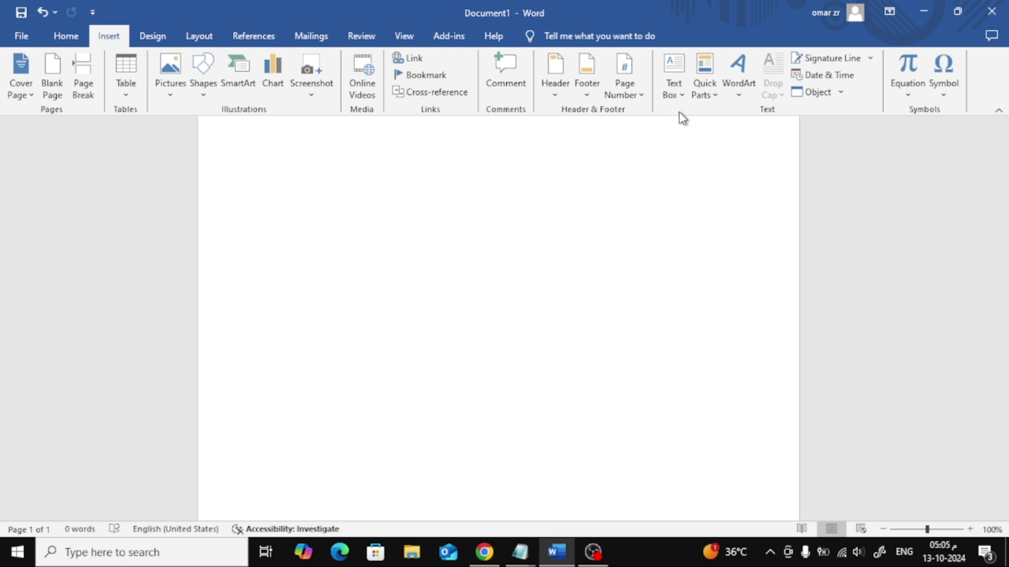
Add an IncludePicture field using the pasted red sports car image URL.
left_click(711, 96)
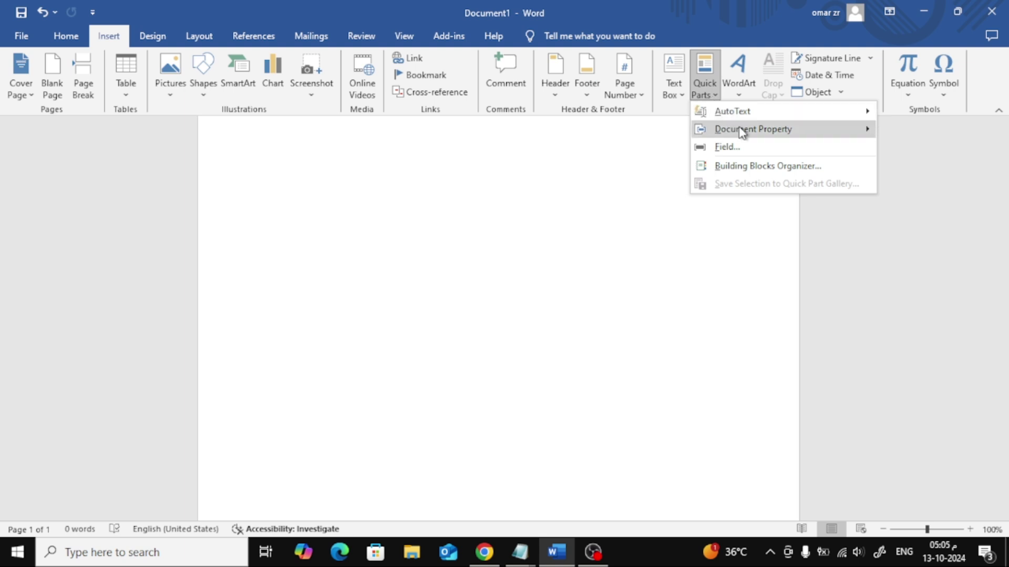
left_click(761, 147)
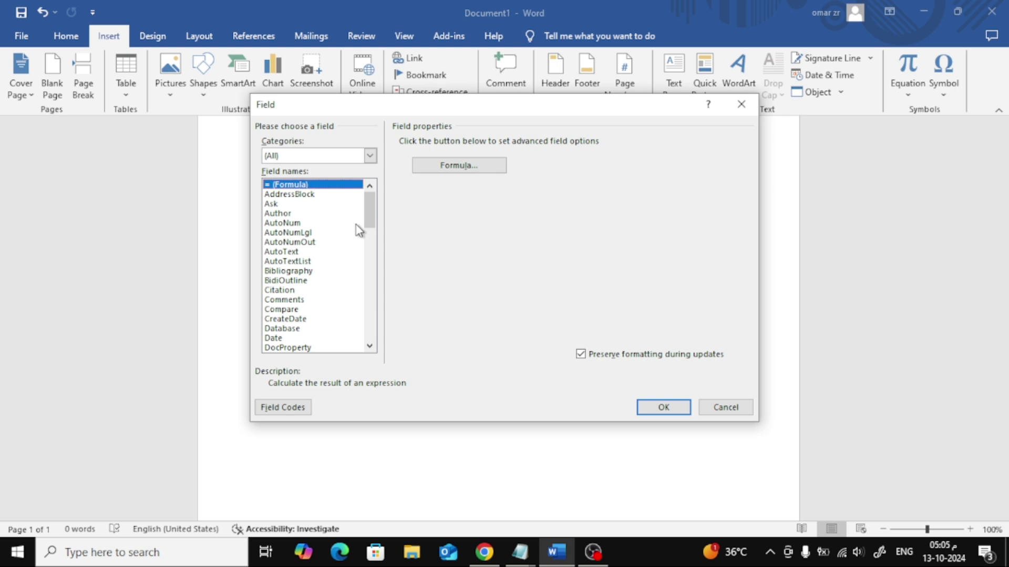
scroll(314, 260, "down", 2)
scroll(315, 260, "down", 2)
scroll(314, 260, "down", 2)
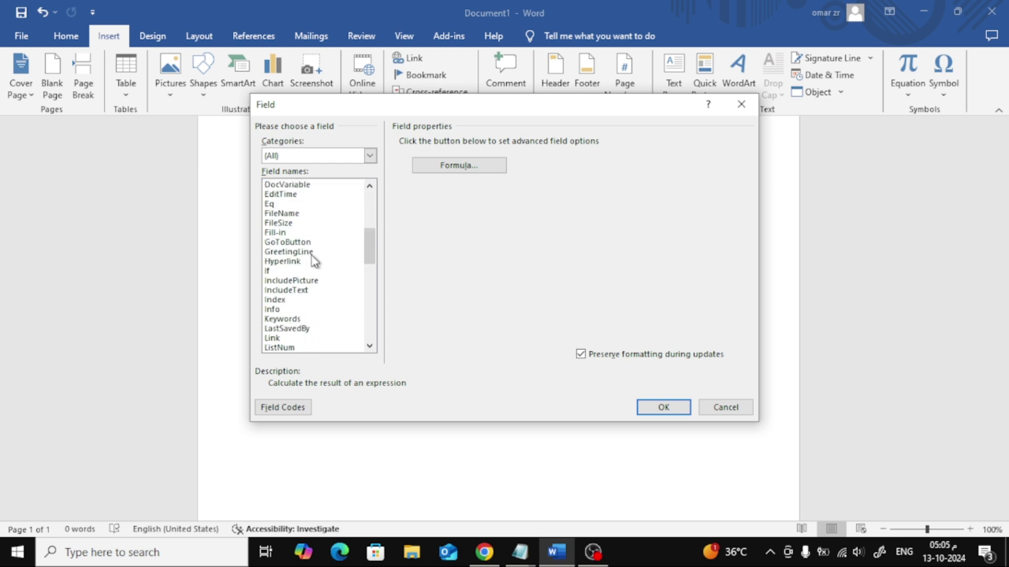
left_click(313, 282)
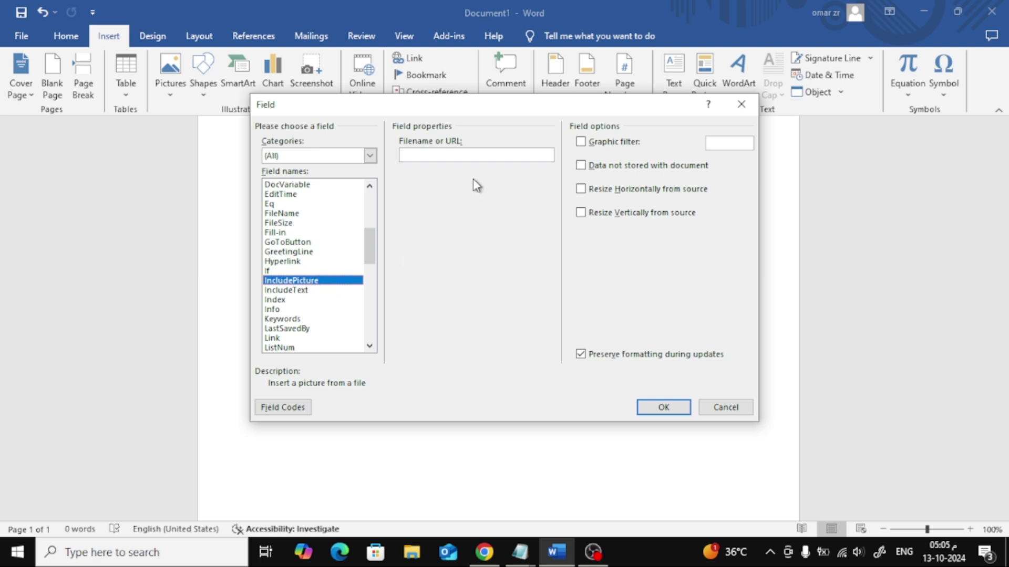
left_click(459, 153)
key("ctrl+v")
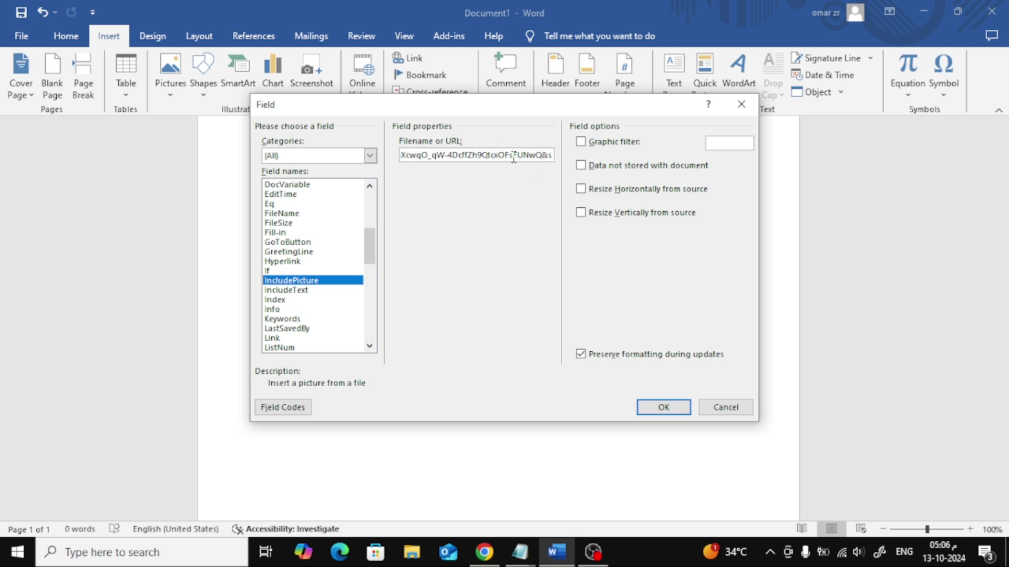
left_click(669, 413)
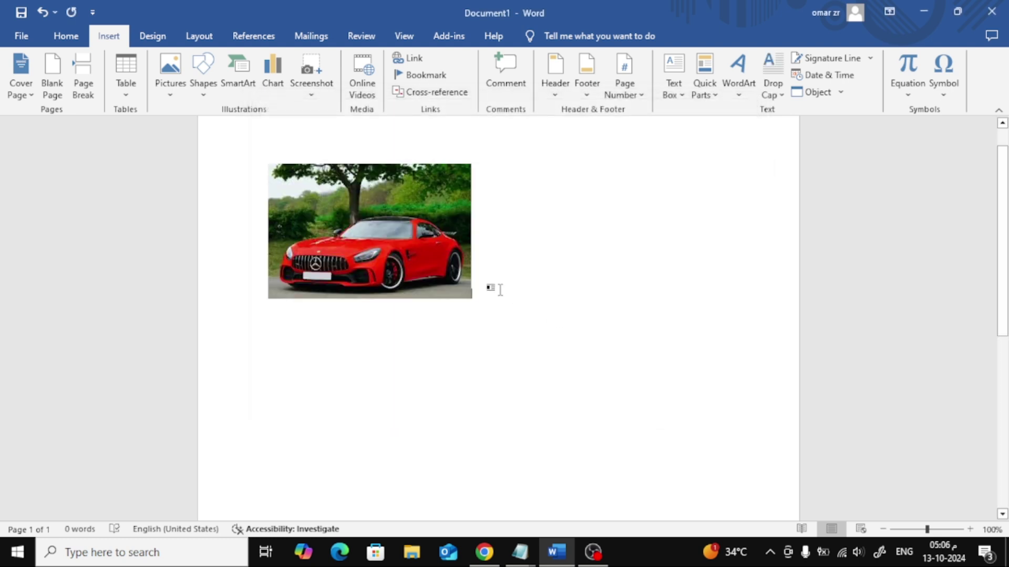
Drag the car picture's corner handle to enlarge it, then center it with Ctrl+E.
left_click(430, 229)
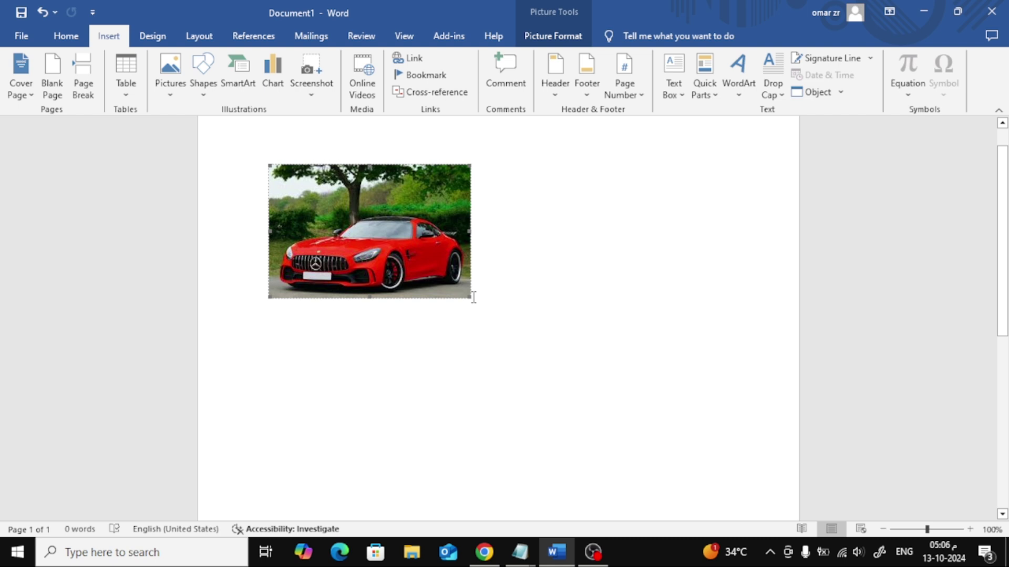
left_click_drag(473, 299, 531, 345)
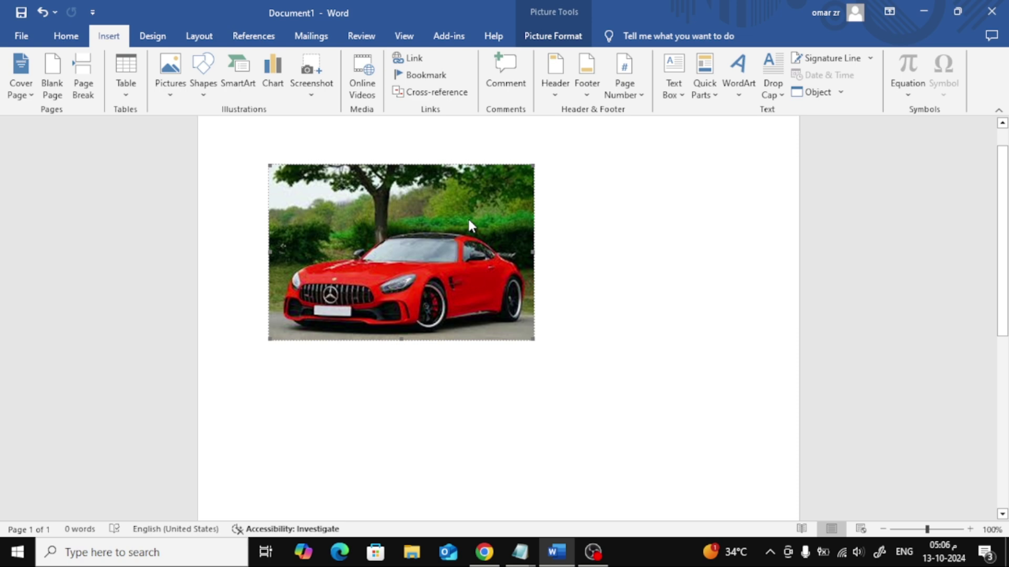
left_click_drag(403, 212, 538, 237)
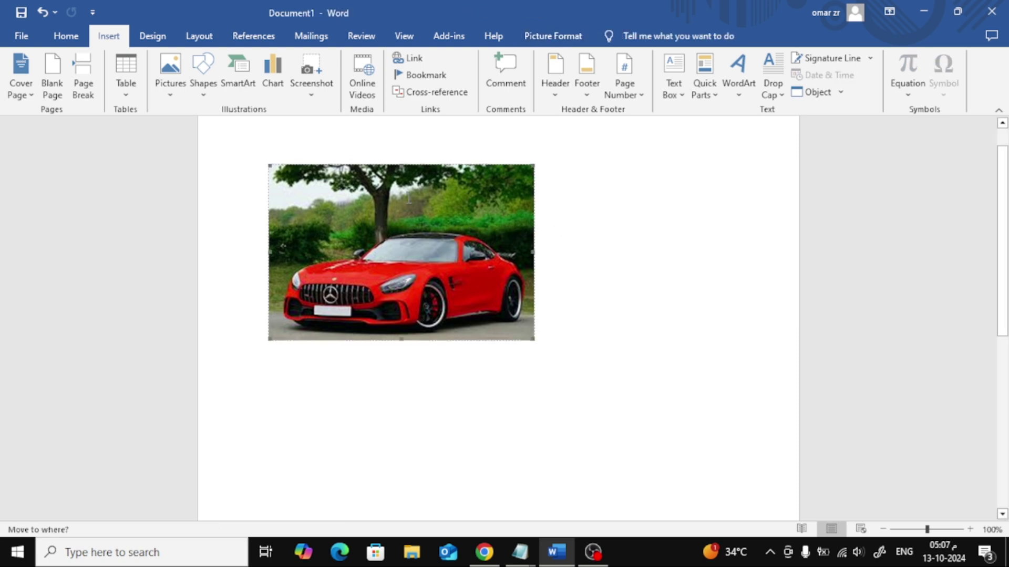
key("ctrl+e")
right_click(495, 208)
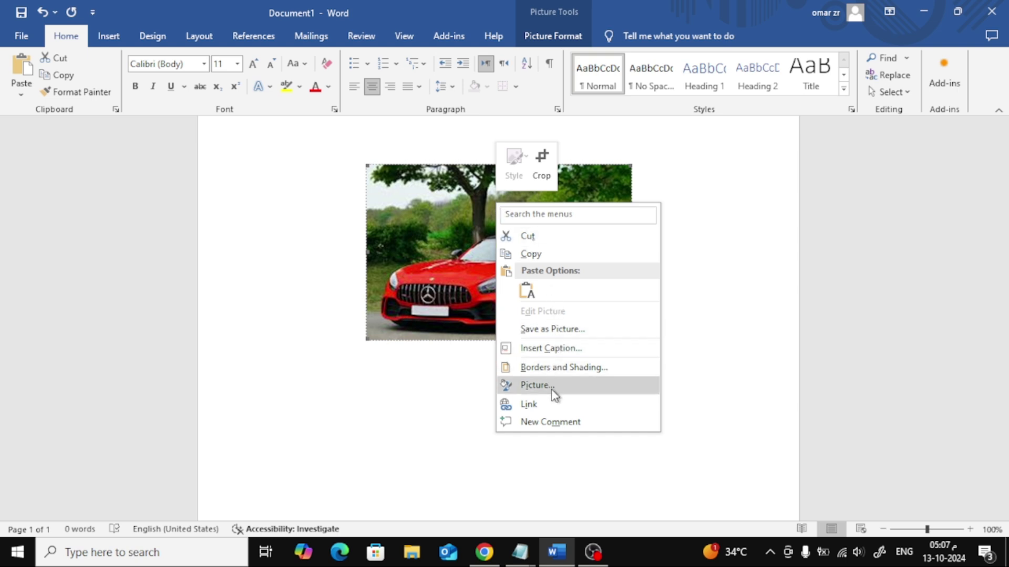
left_click(558, 406)
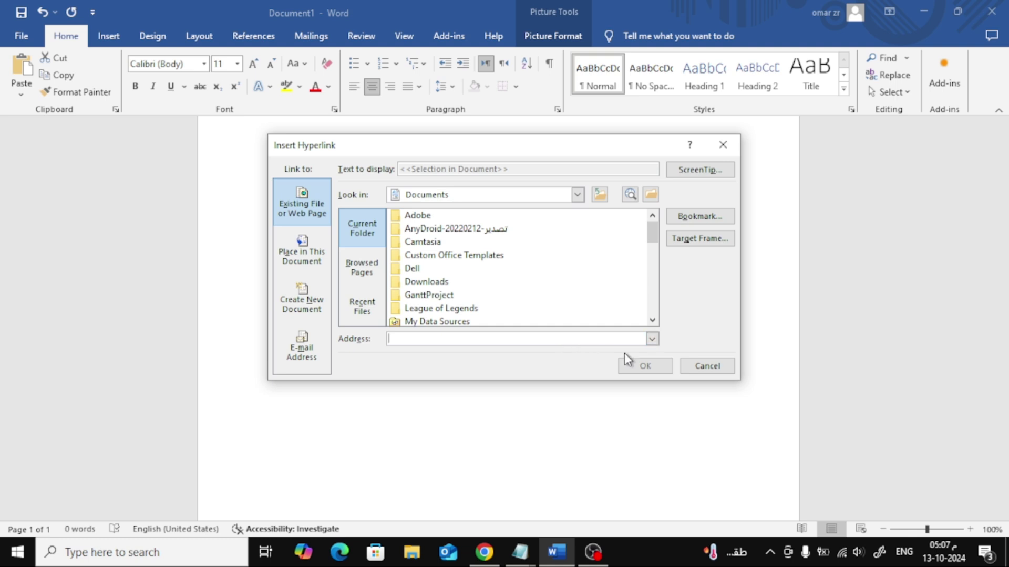
left_click(705, 368)
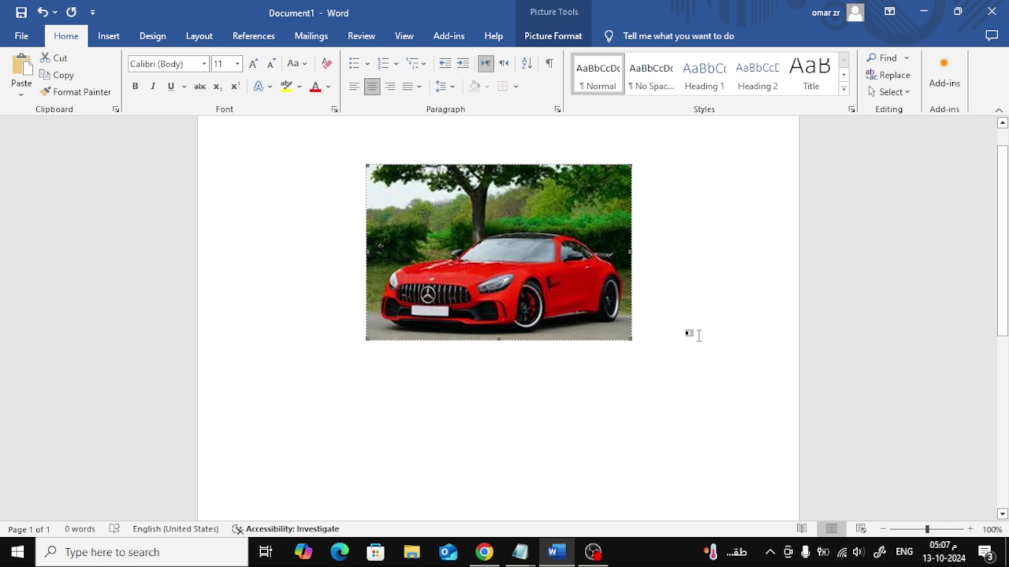